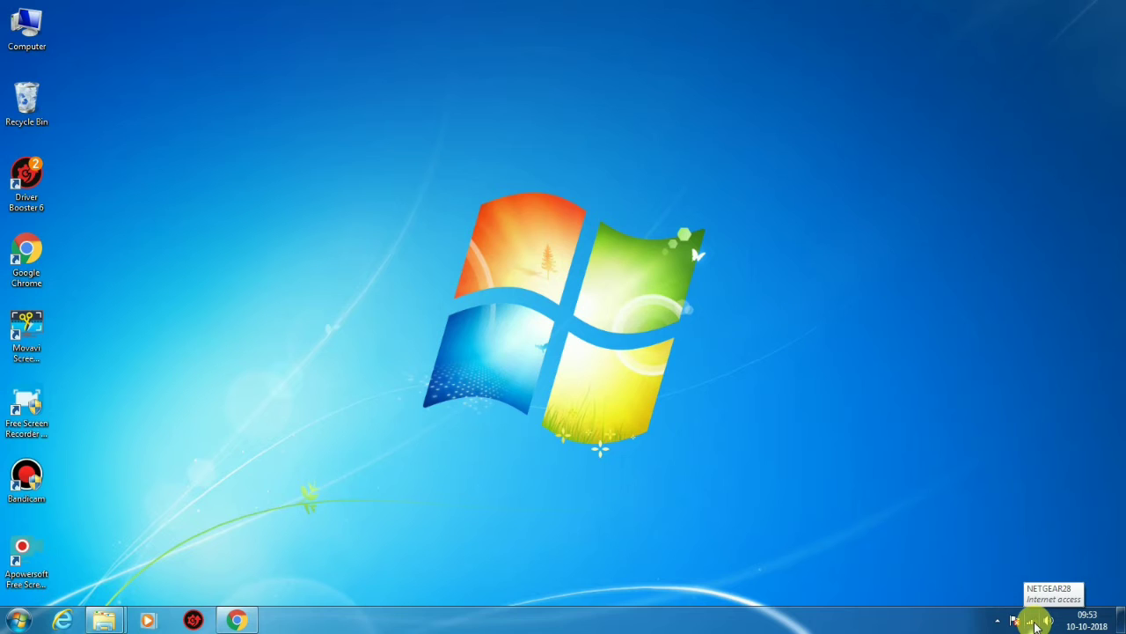
# Step: Open the Network and Sharing Center from the tray's wireless network list to show the NETGEAR28 home network
pyautogui.click(1033, 621)
pyautogui.moveTo(996, 419)
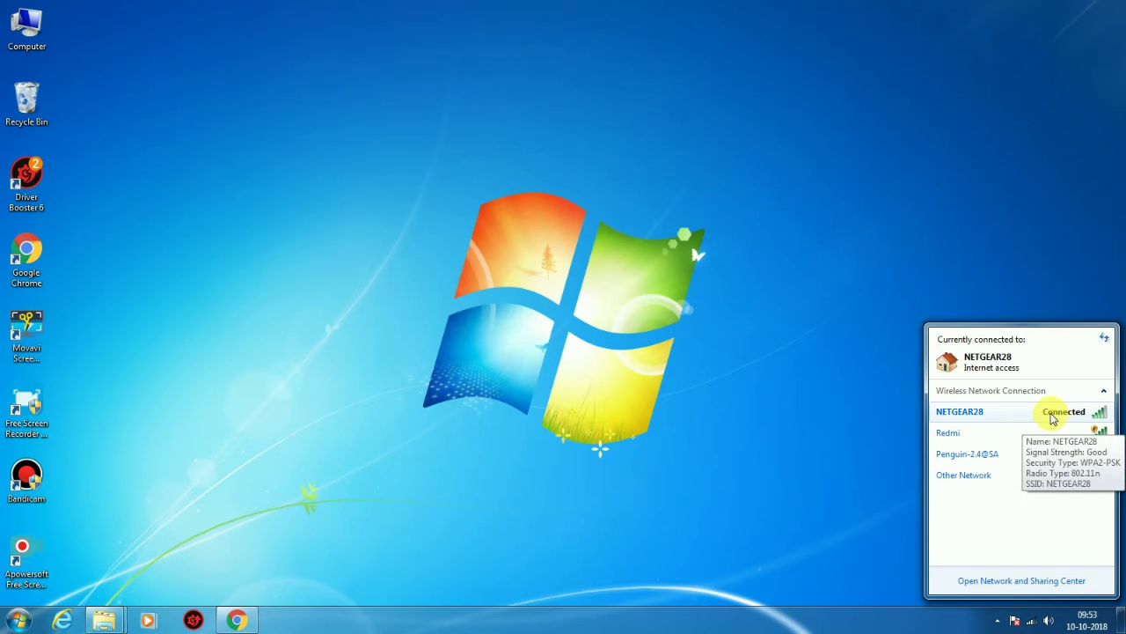
pyautogui.click(1024, 584)
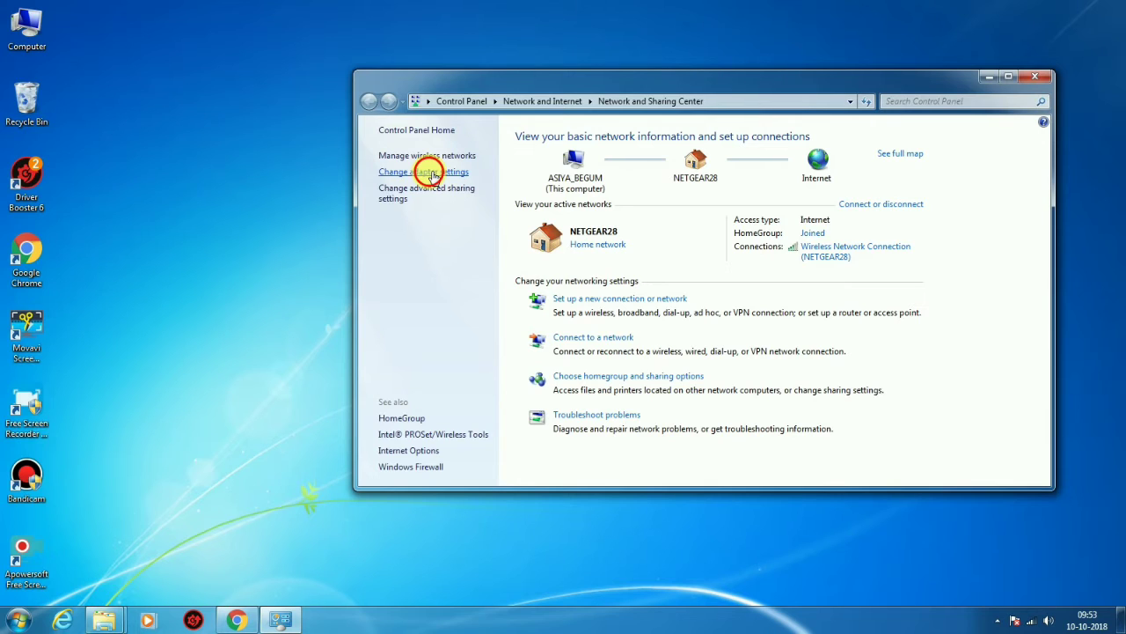
# Step: Show the Wireless Network Connection Status for NETGEAR28 from the network adapters list
pyautogui.click(431, 174)
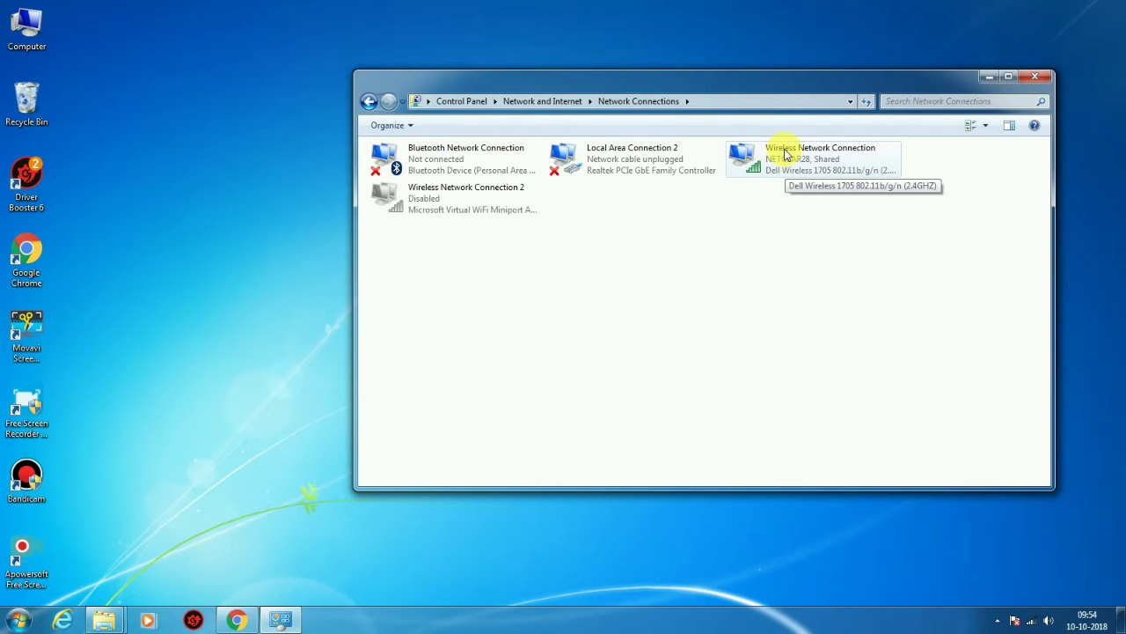
pyautogui.rightClick(786, 154)
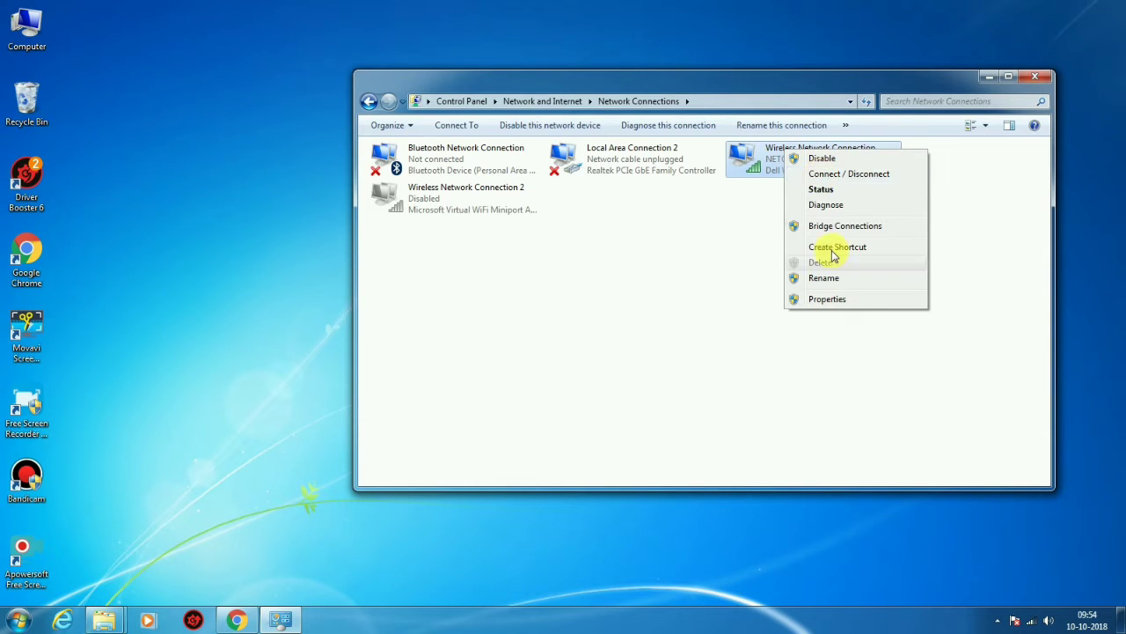
pyautogui.click(836, 198)
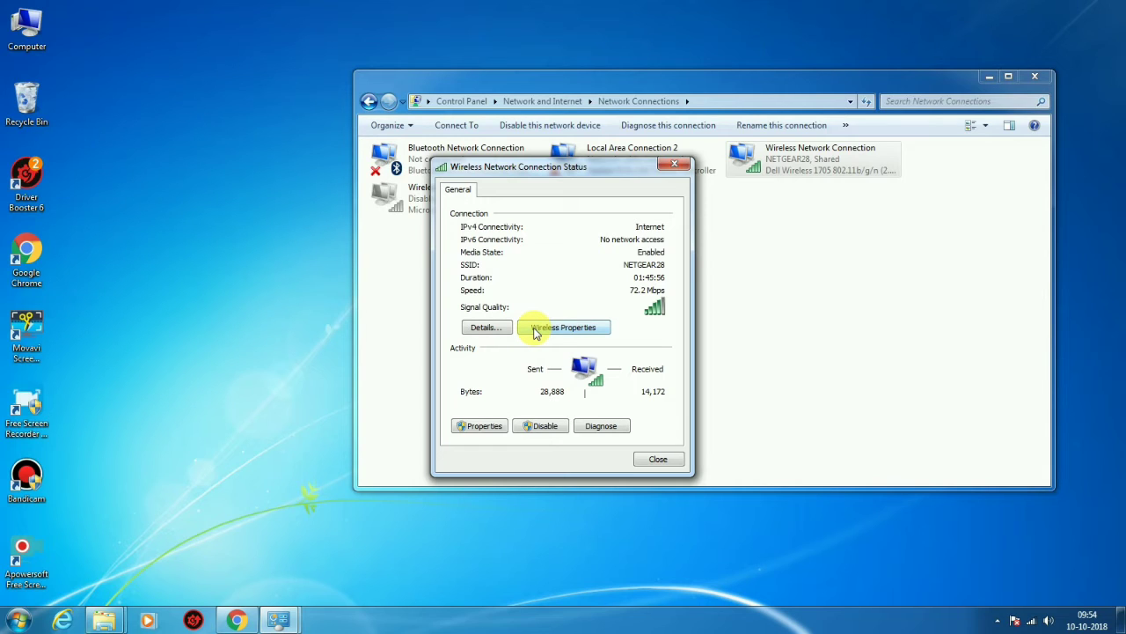
# Step: Display the NETGEAR28 WPA2-Personal security key in plain text on the wireless properties' Security tab
pyautogui.click(534, 330)
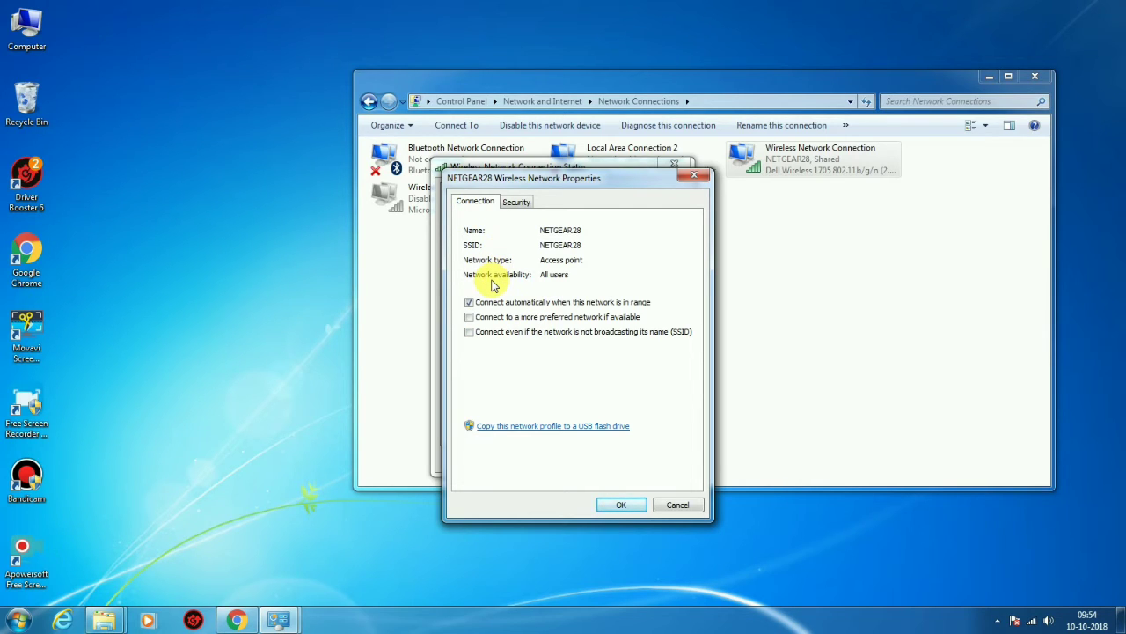
pyautogui.click(517, 203)
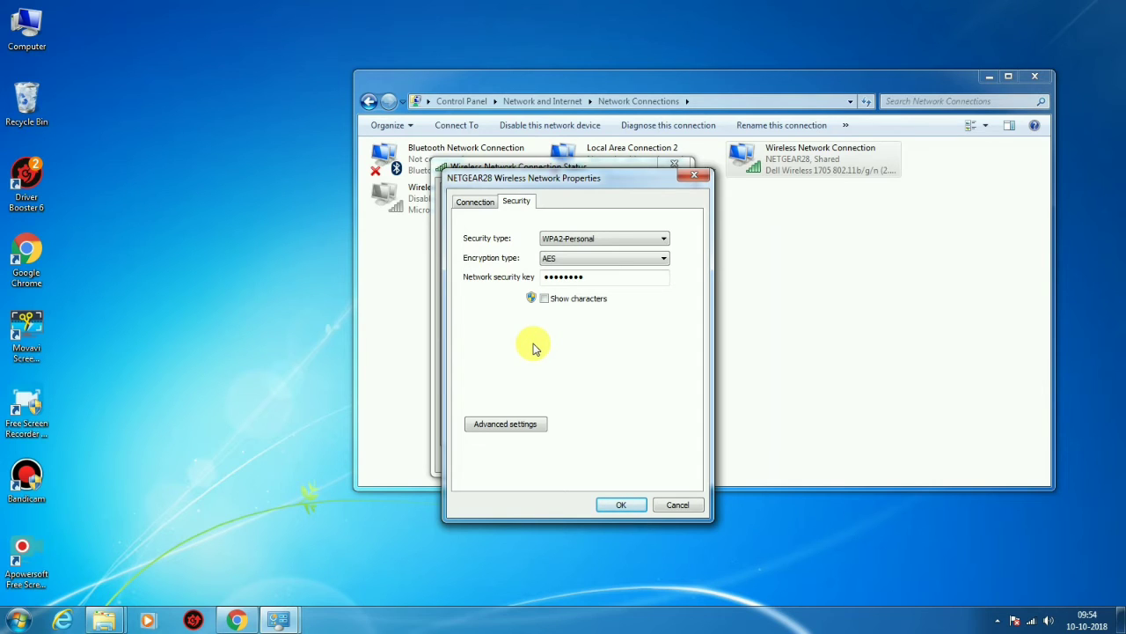
pyautogui.click(543, 300)
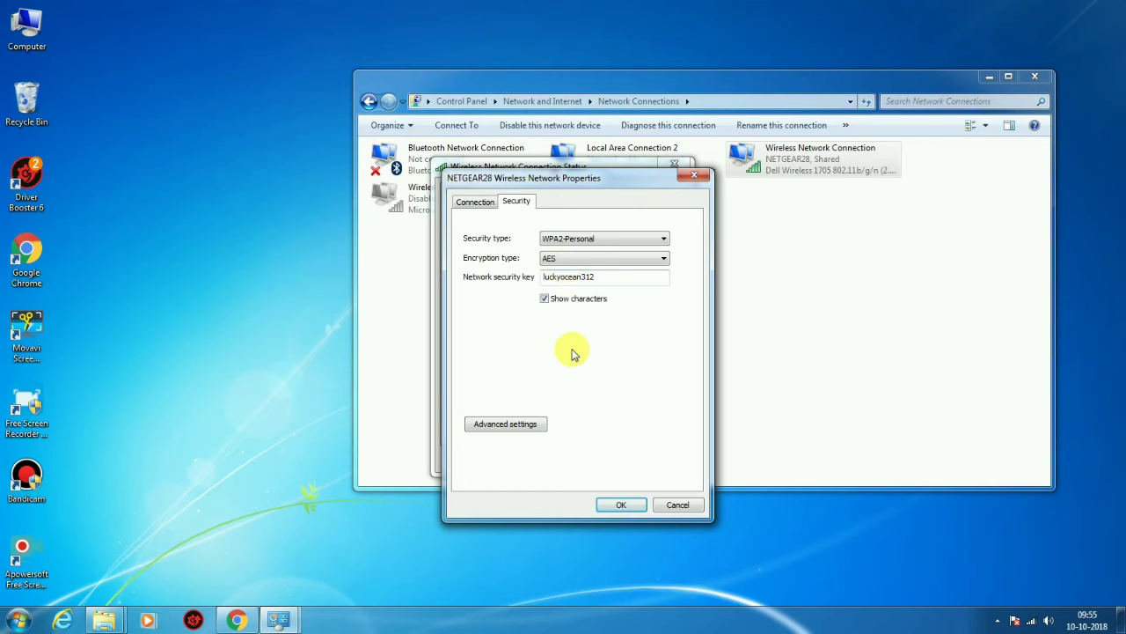
# Step: Close the properties, status and Network Connections windows, then disconnect from NETGEAR28
pyautogui.click(619, 505)
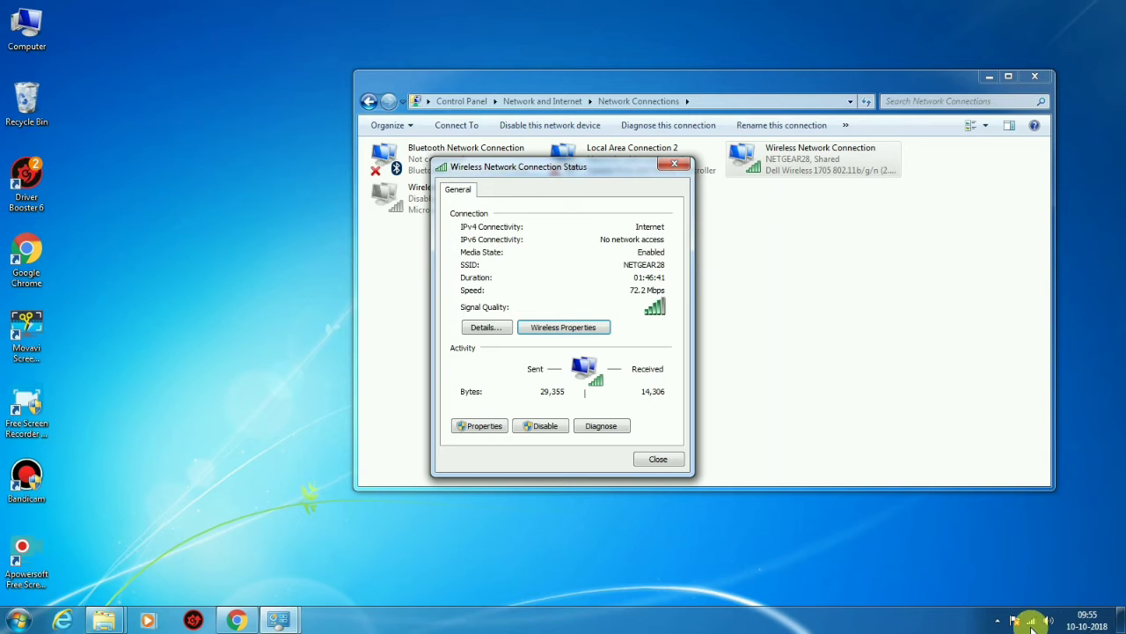
pyautogui.click(674, 165)
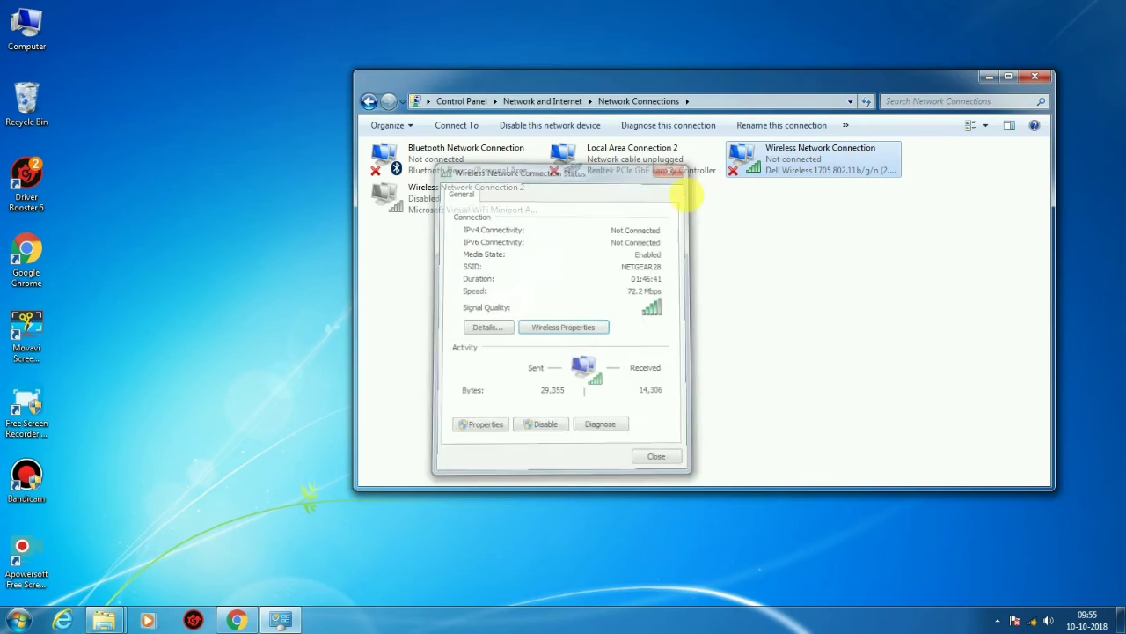
pyautogui.click(1036, 76)
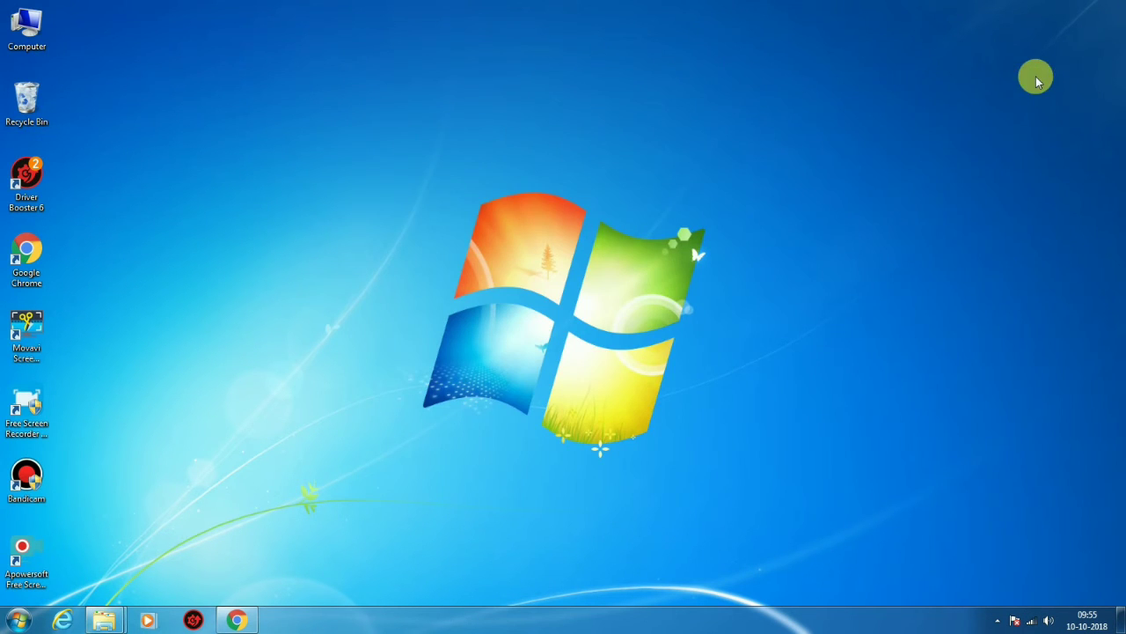
pyautogui.click(1031, 620)
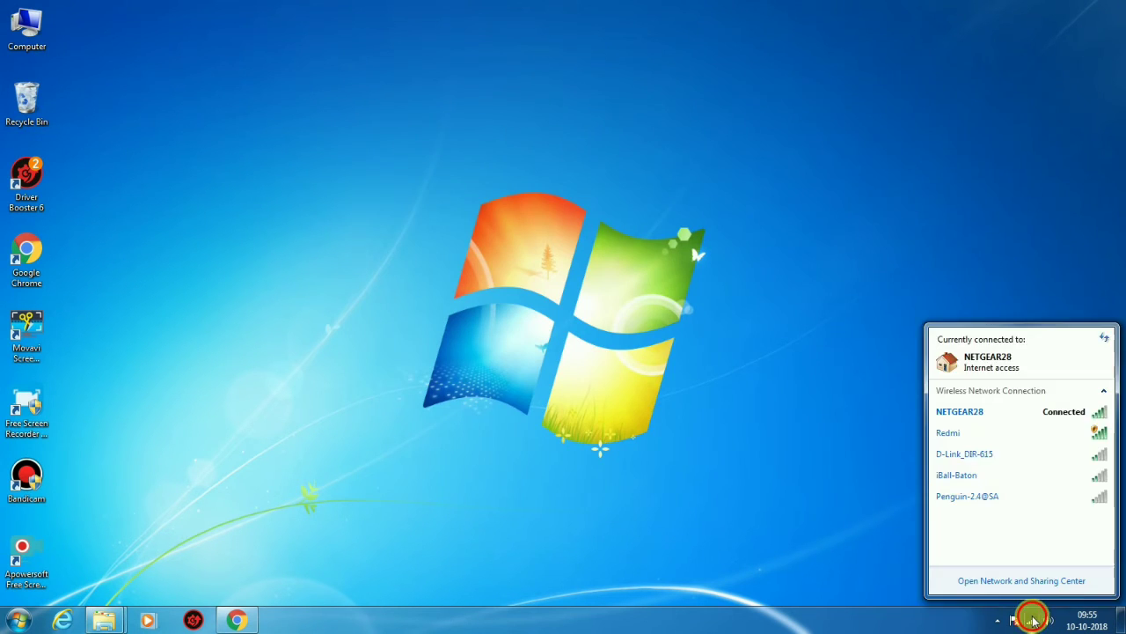
pyautogui.rightClick(1067, 417)
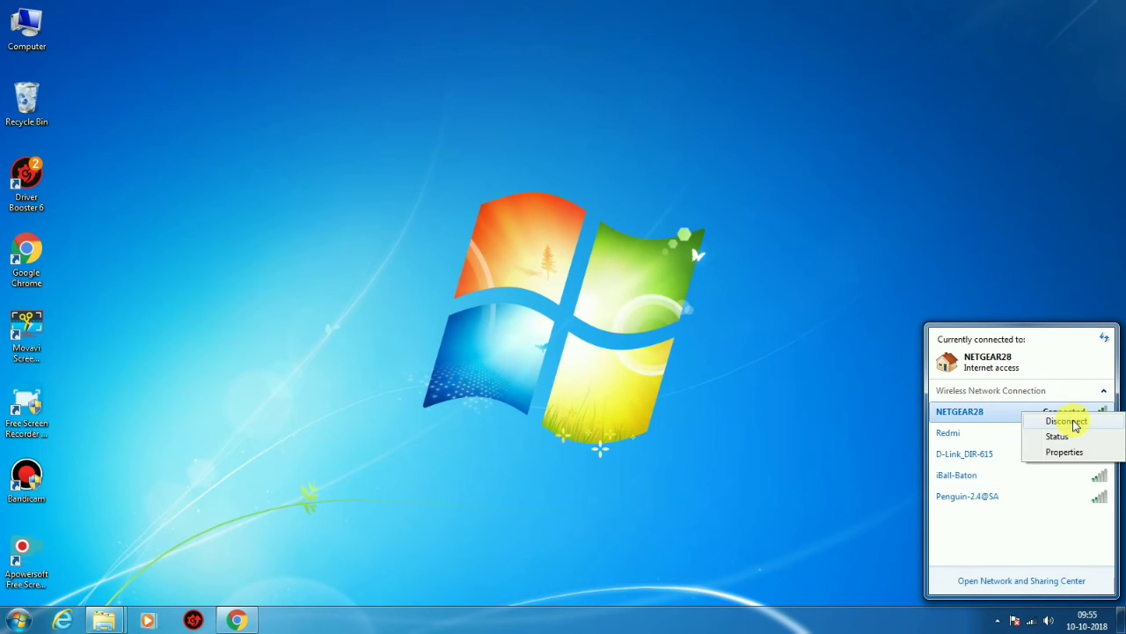
pyautogui.click(1074, 422)
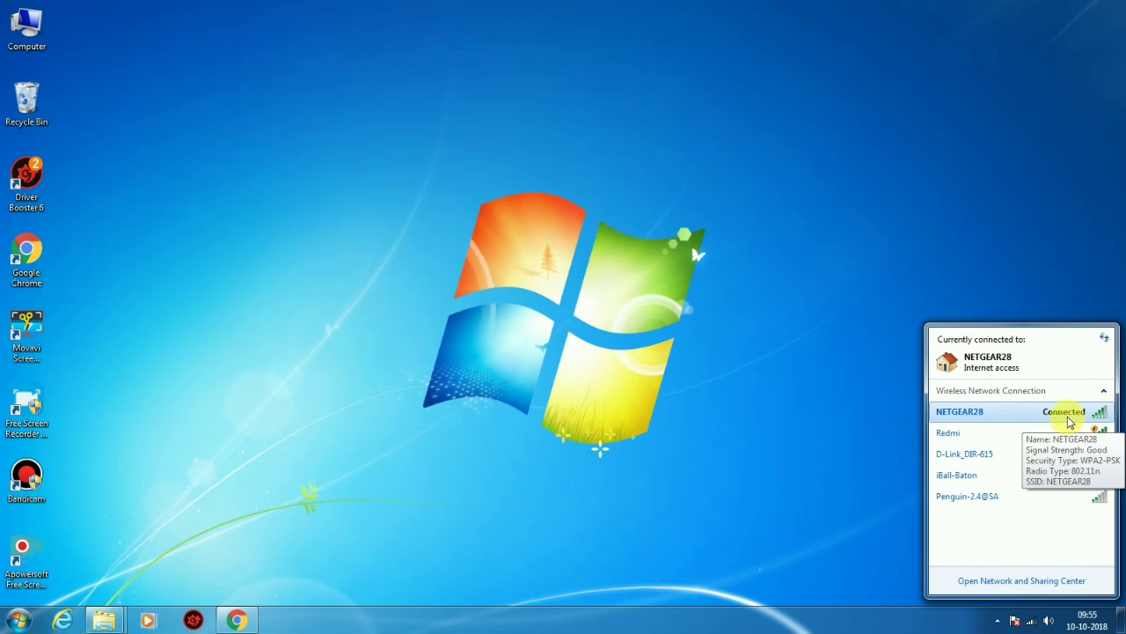
# Step: Remove the saved NETGEAR28 profile in Manage Wireless Networks and confirm the deletion
pyautogui.click(1021, 581)
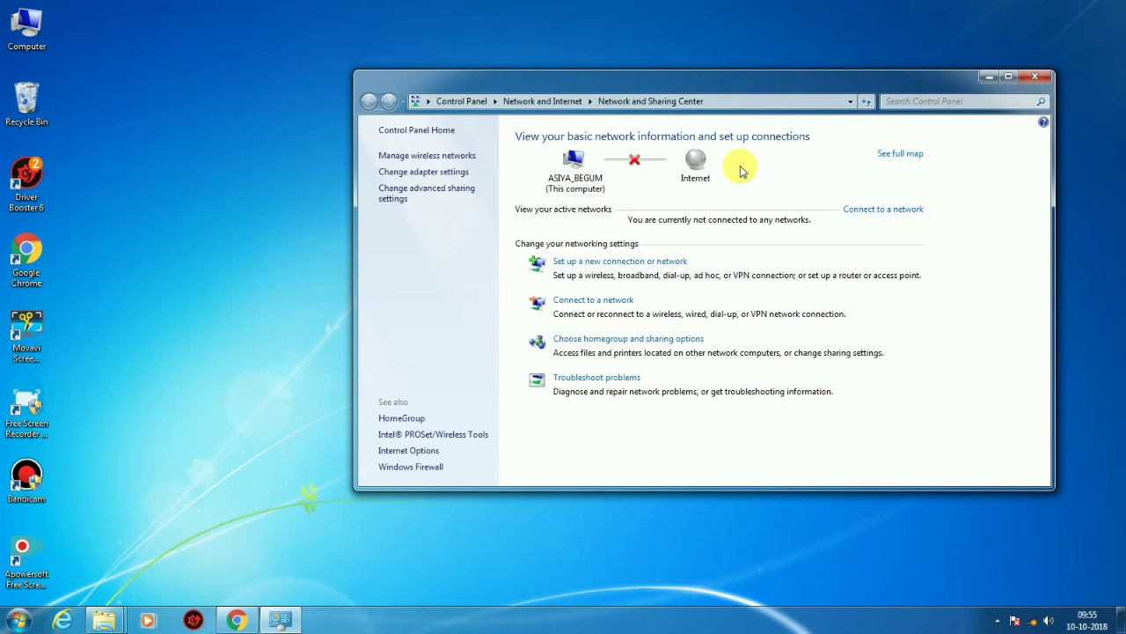
pyautogui.click(475, 155)
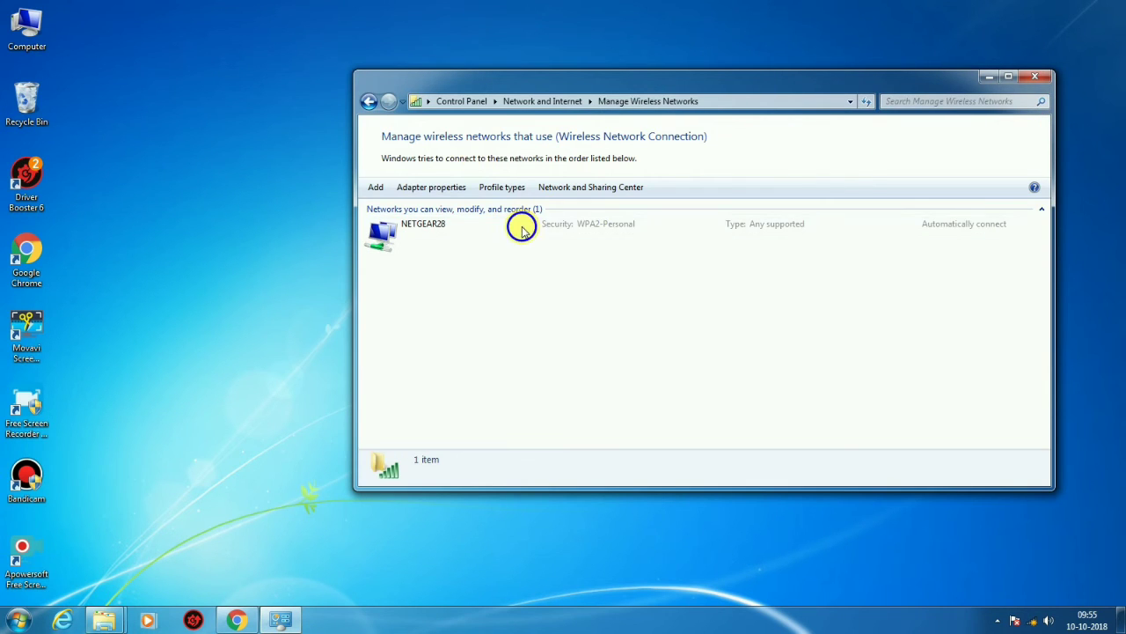
pyautogui.rightClick(523, 231)
pyautogui.click(447, 226)
pyautogui.click(448, 227)
pyautogui.rightClick(451, 231)
pyautogui.click(487, 253)
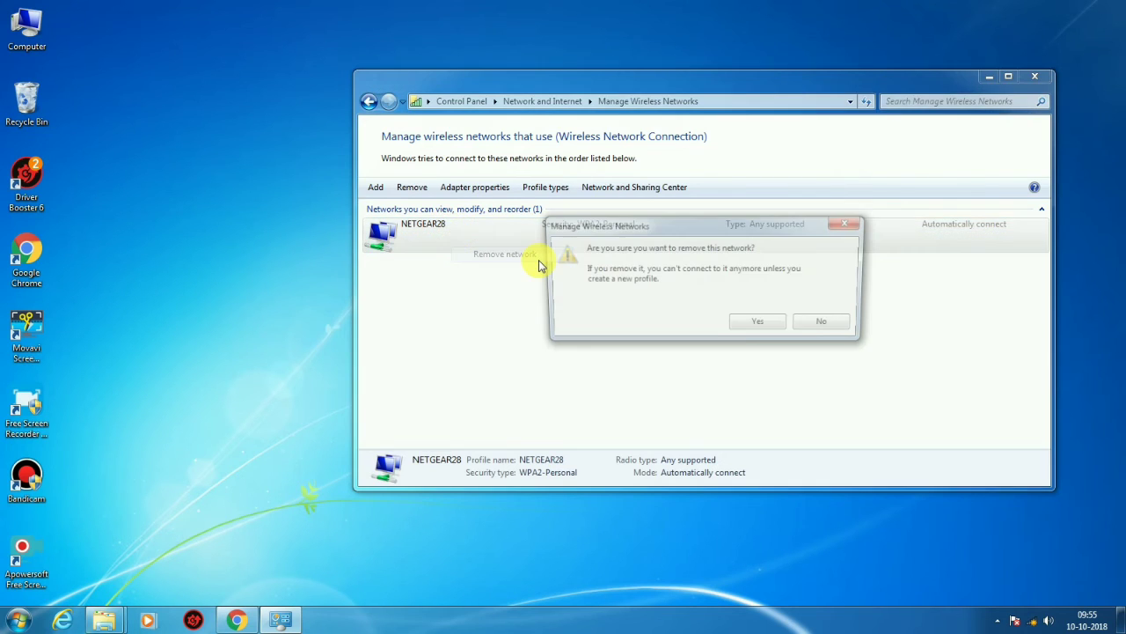
pyautogui.click(751, 322)
pyautogui.click(1028, 77)
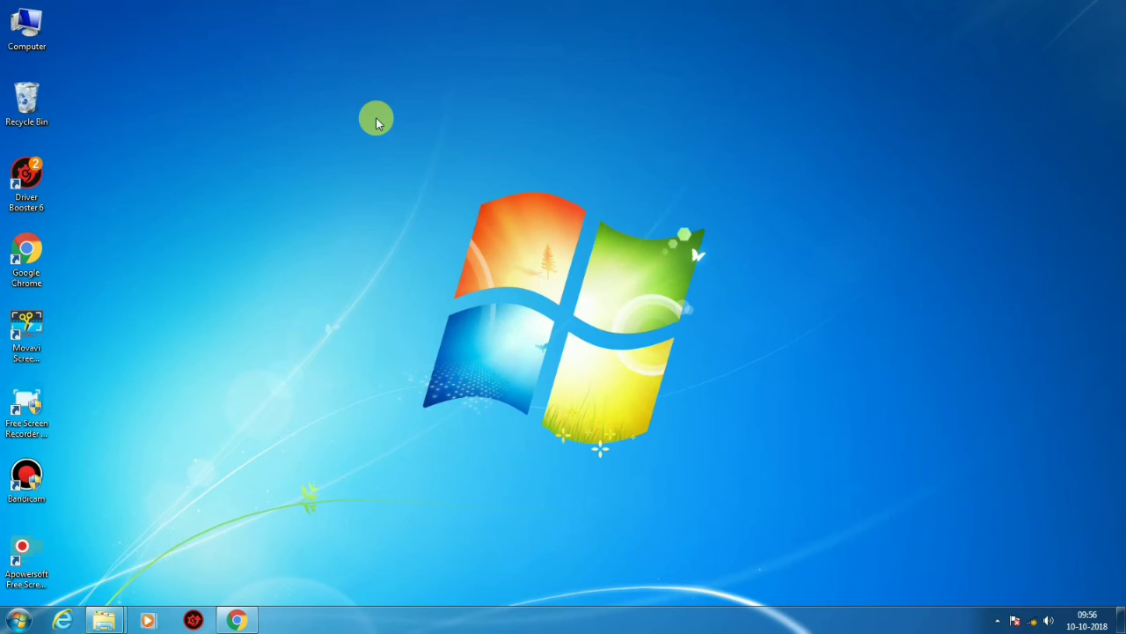
# Step: Reconnect to NETGEAR28 from the tray network list by entering the network security key
pyautogui.click(1032, 621)
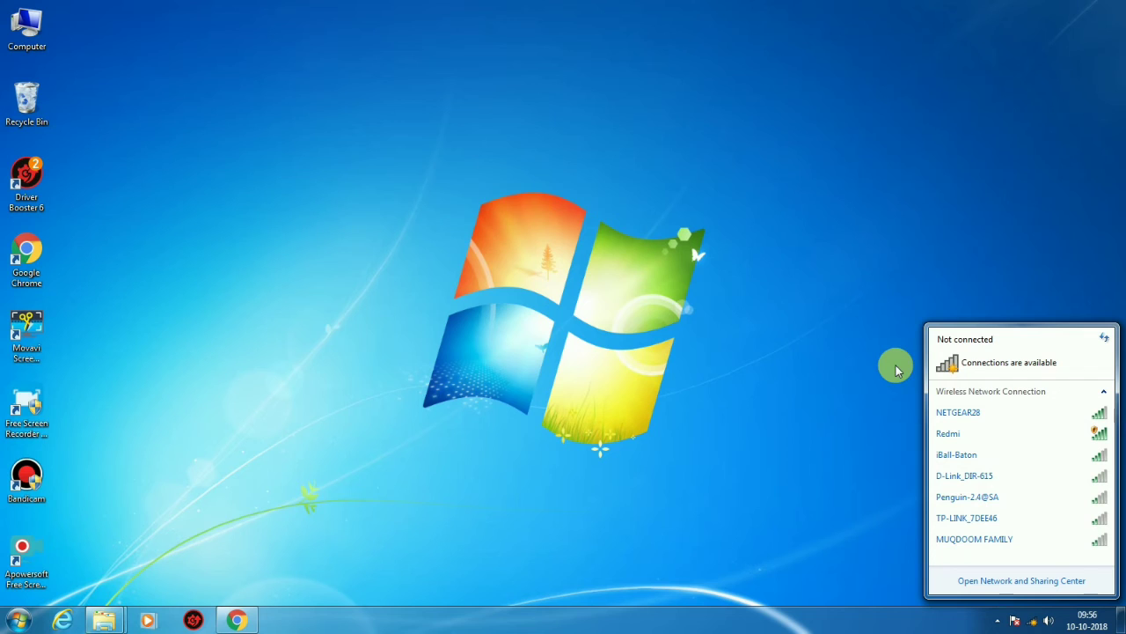
pyautogui.doubleClick(941, 412)
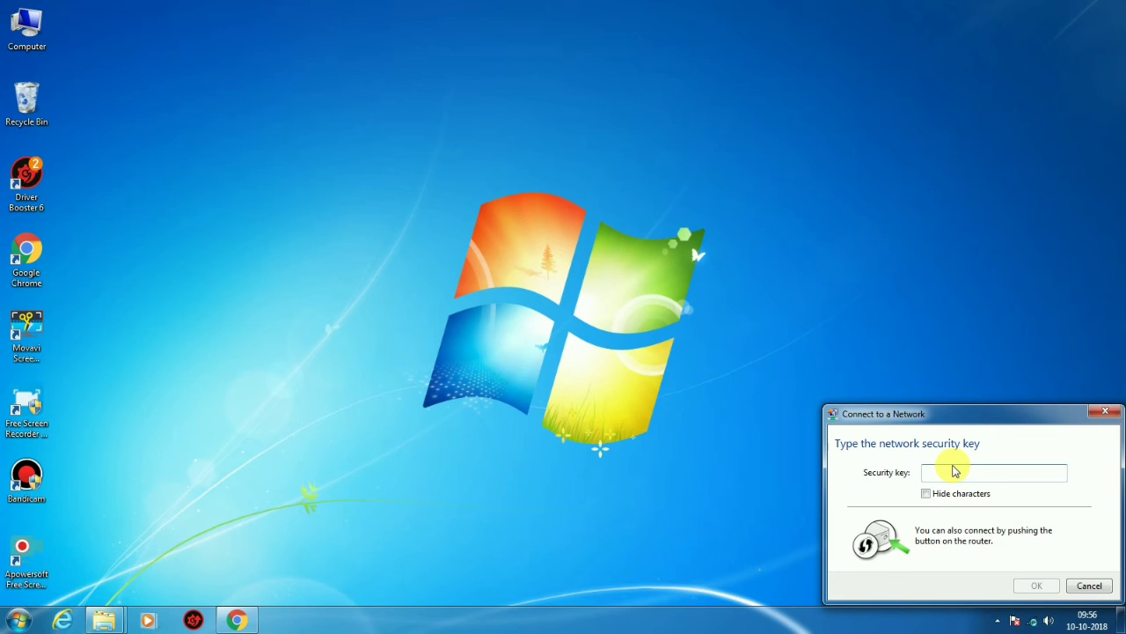
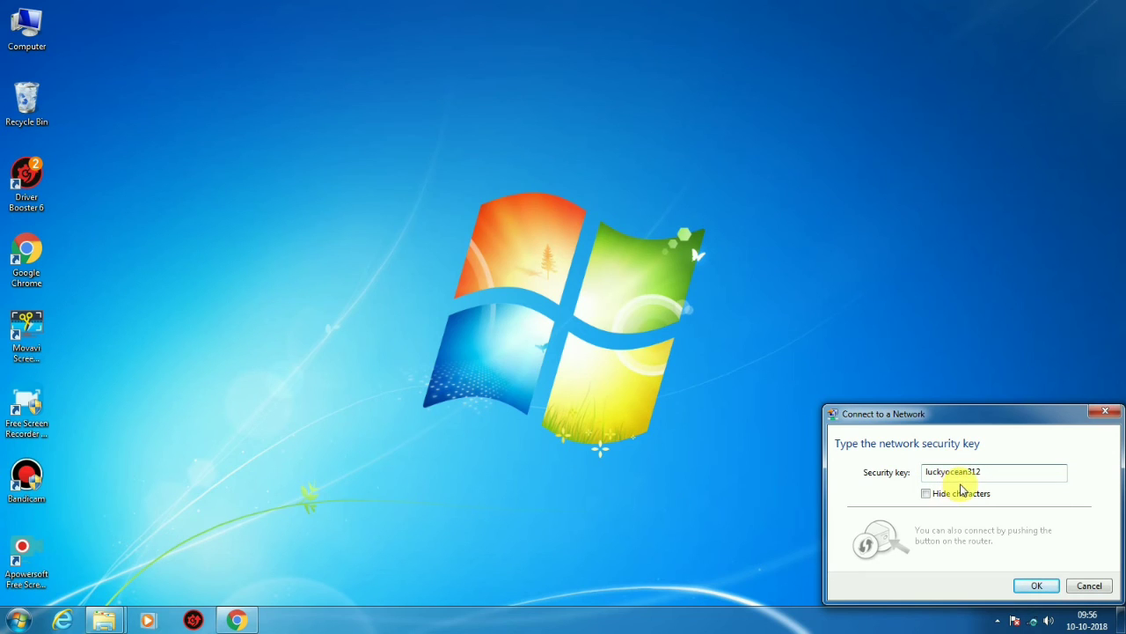
pyautogui.click(1039, 587)
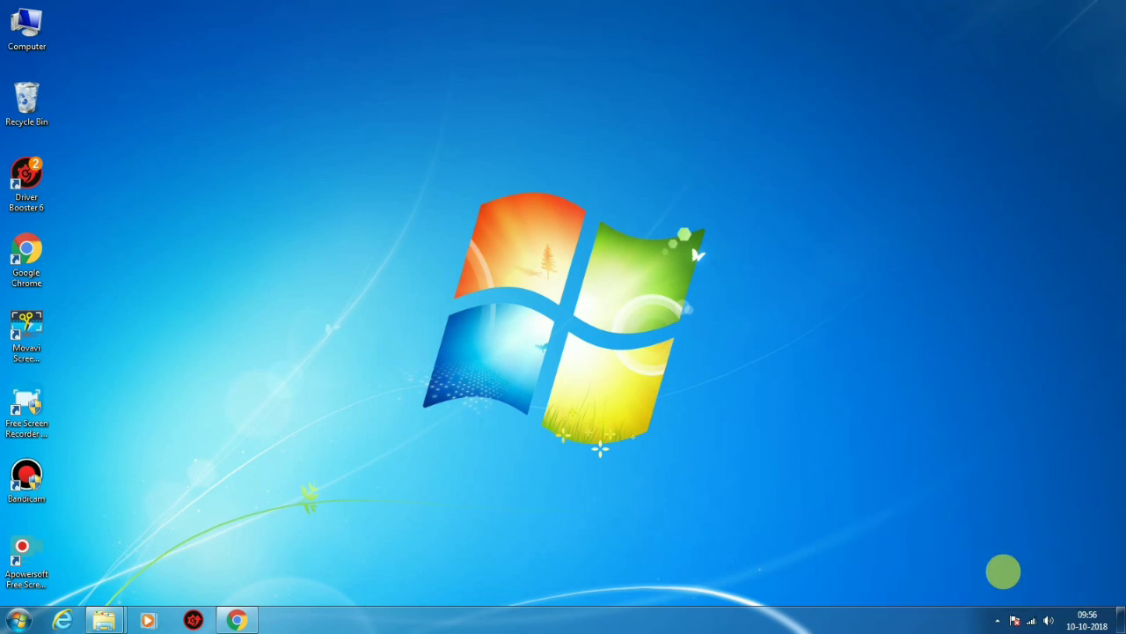
pyautogui.click(1034, 621)
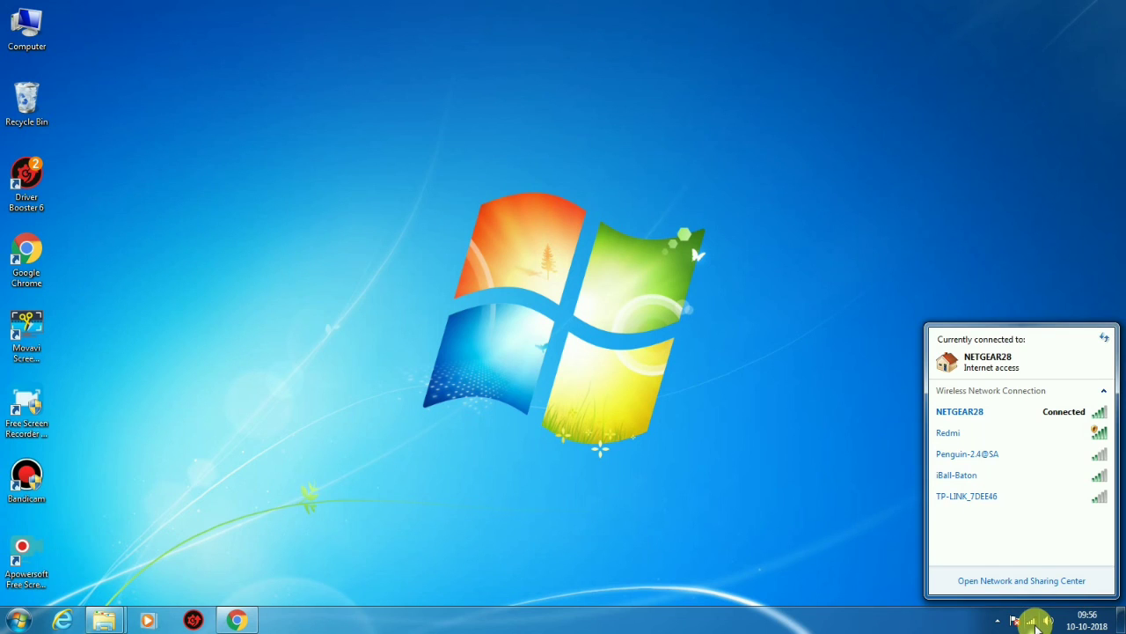
pyautogui.moveTo(1054, 414)
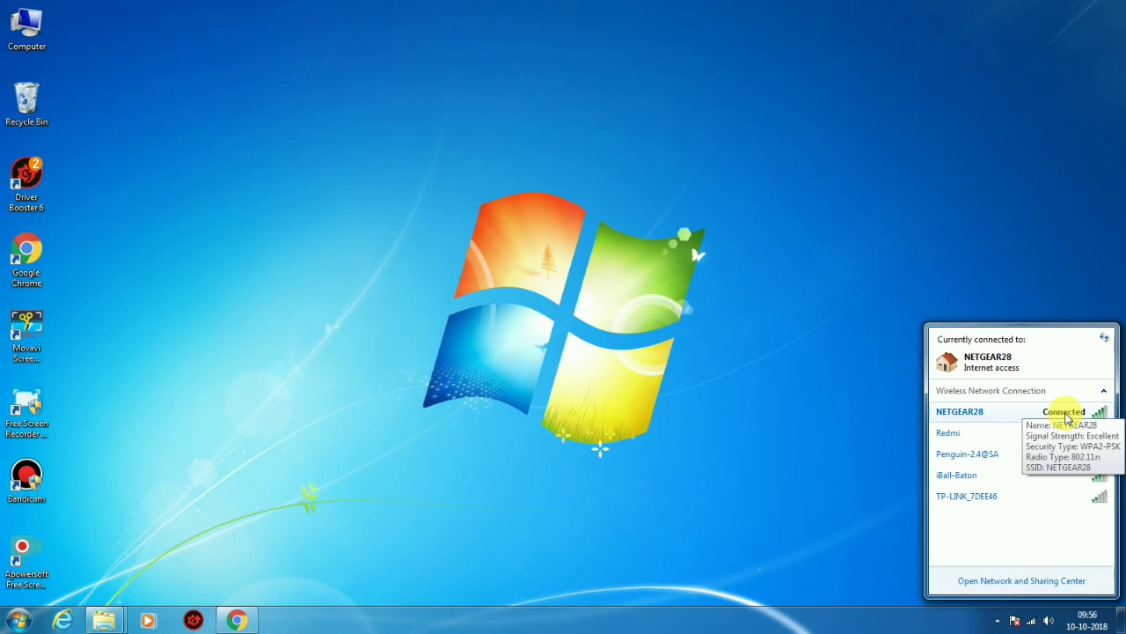
pyautogui.click(870, 368)
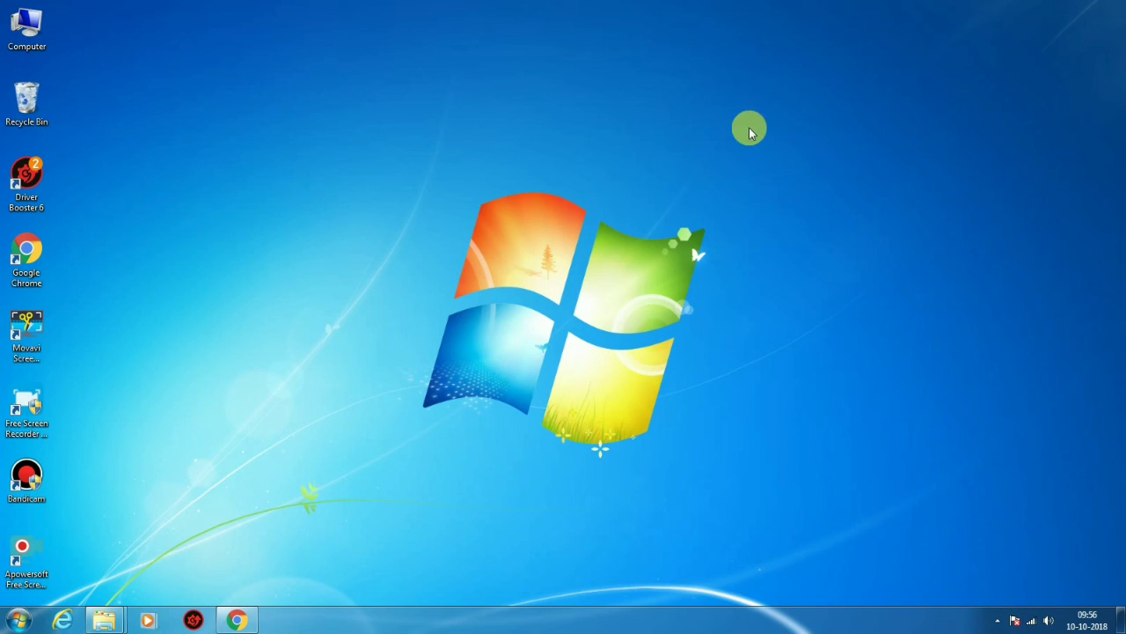